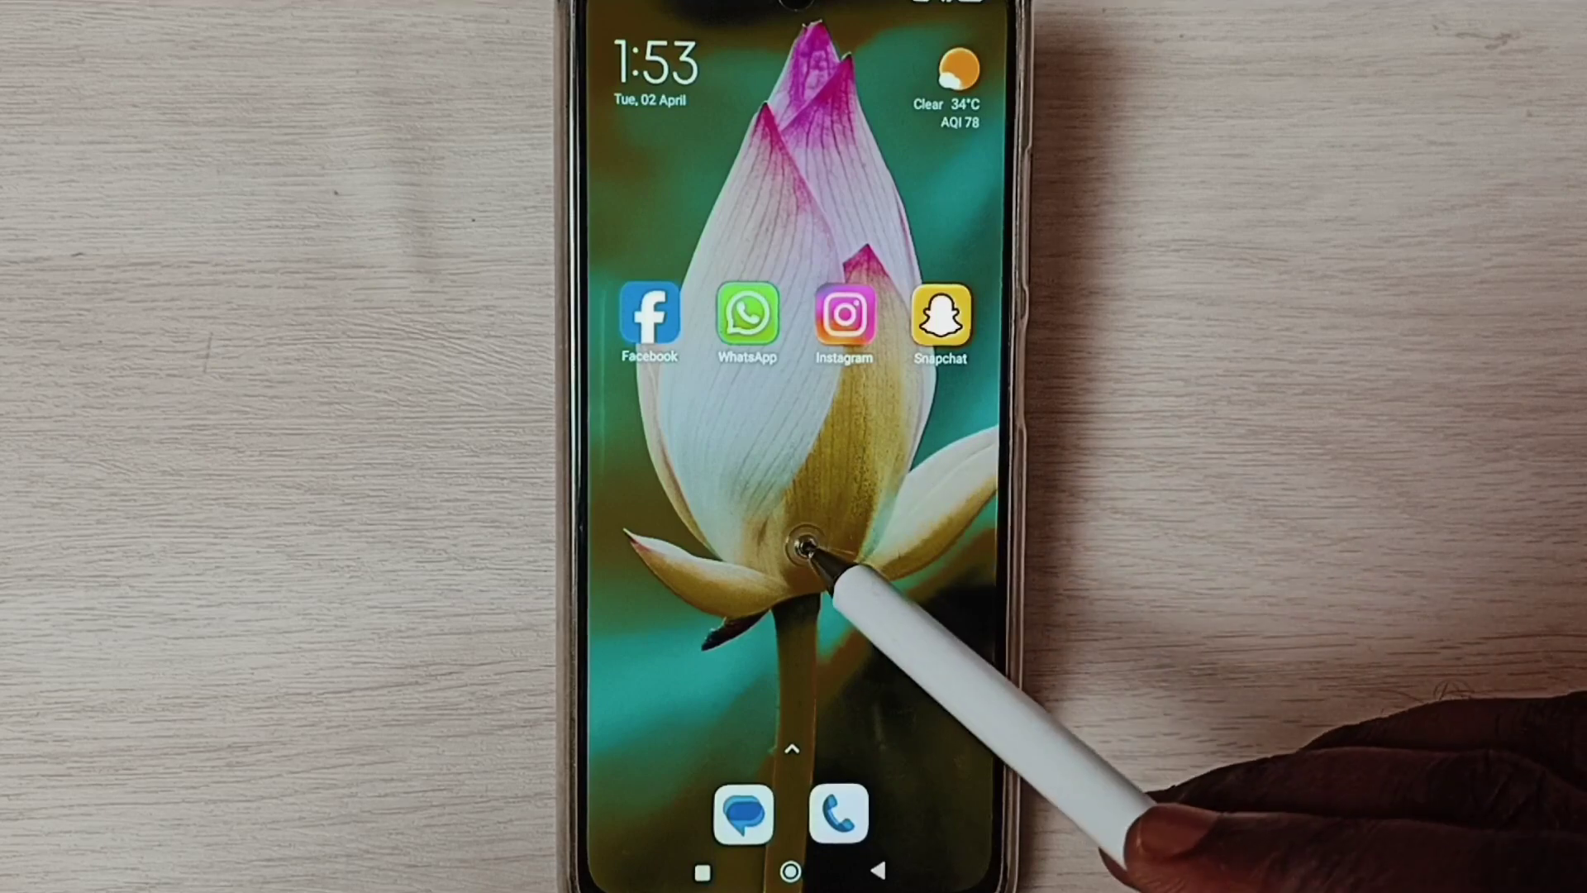
# Page across the home screen to the page with Settings, Play Store, Chrome and Gallery
pyautogui.moveTo(868, 547); pyautogui.dragTo(695, 546)
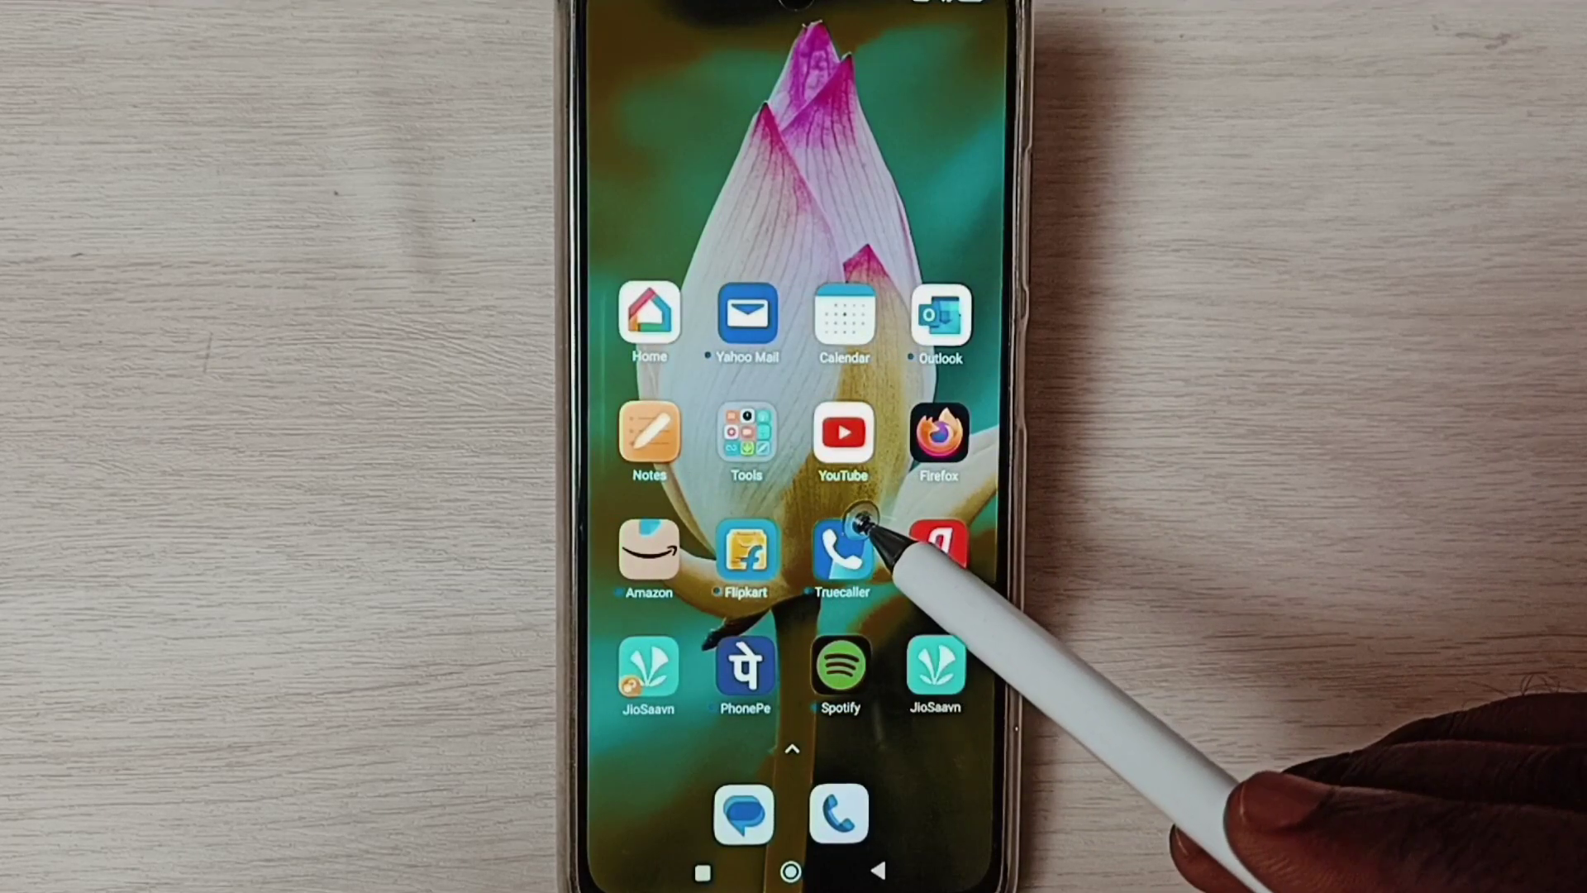
pyautogui.moveTo(745, 547); pyautogui.dragTo(944, 546)
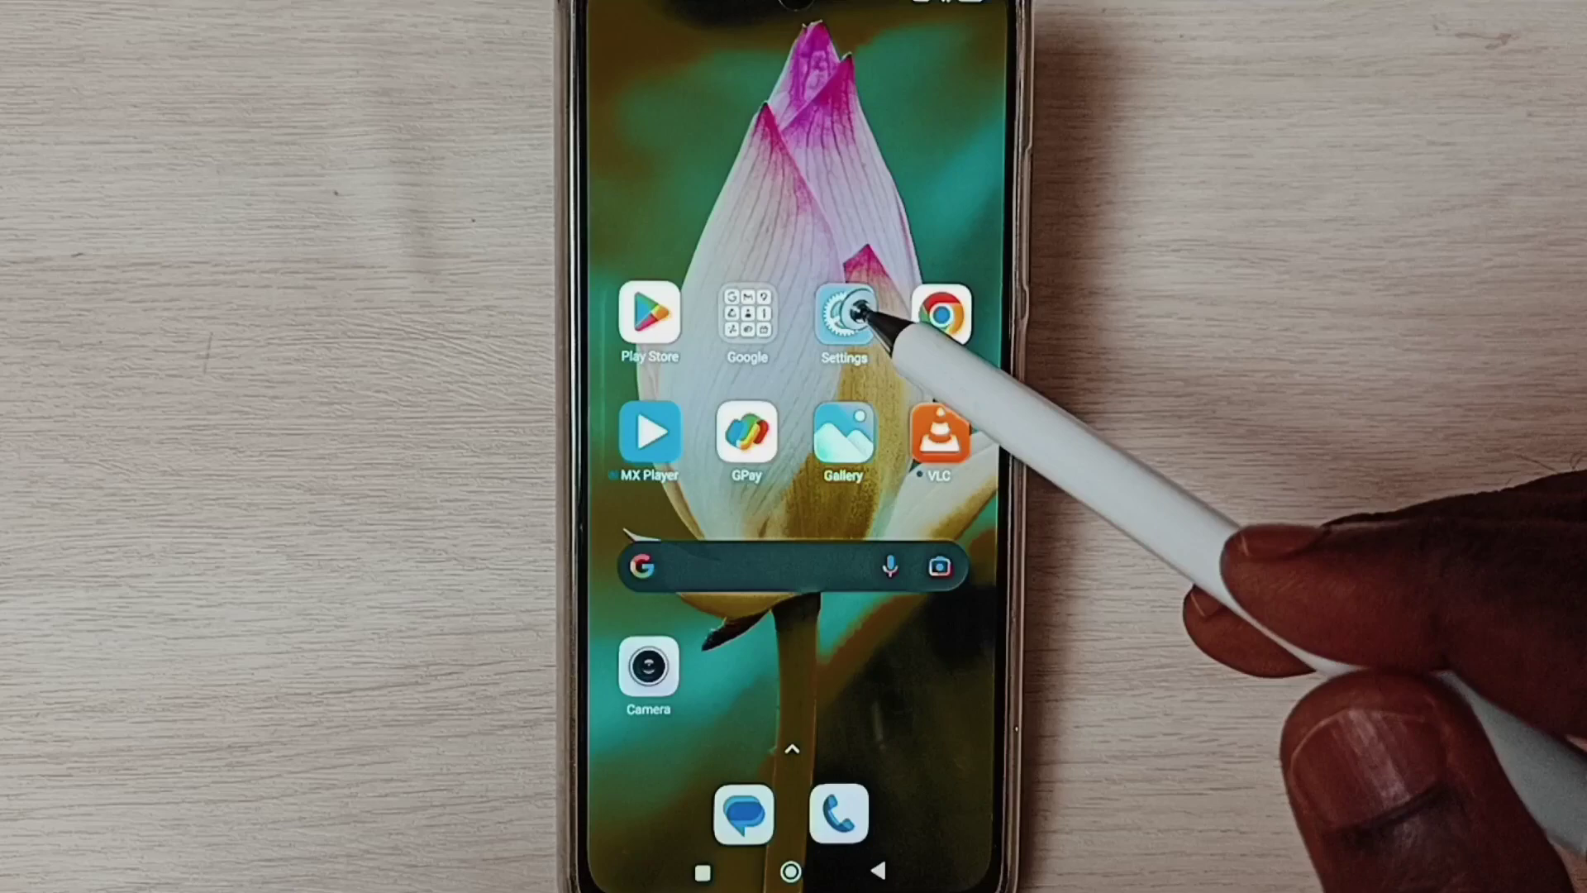
# Switch off Glance for Mi under Settings > Lock screen, confirming Wallpaper Carousel's turn-off
pyautogui.click(848, 314)
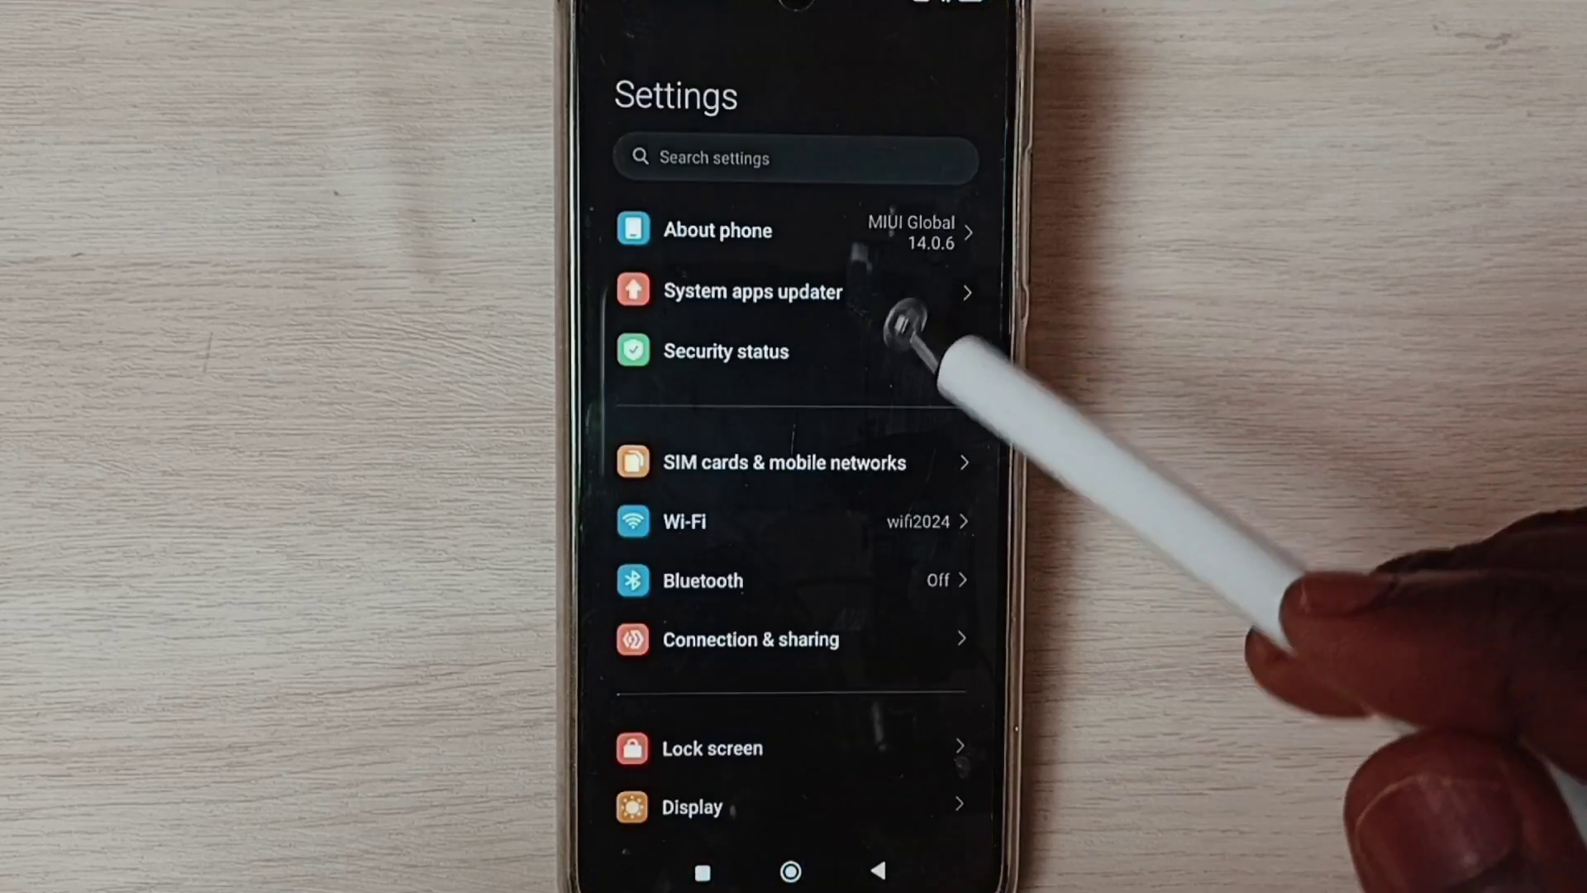
pyautogui.scroll(-3, 825, 705)
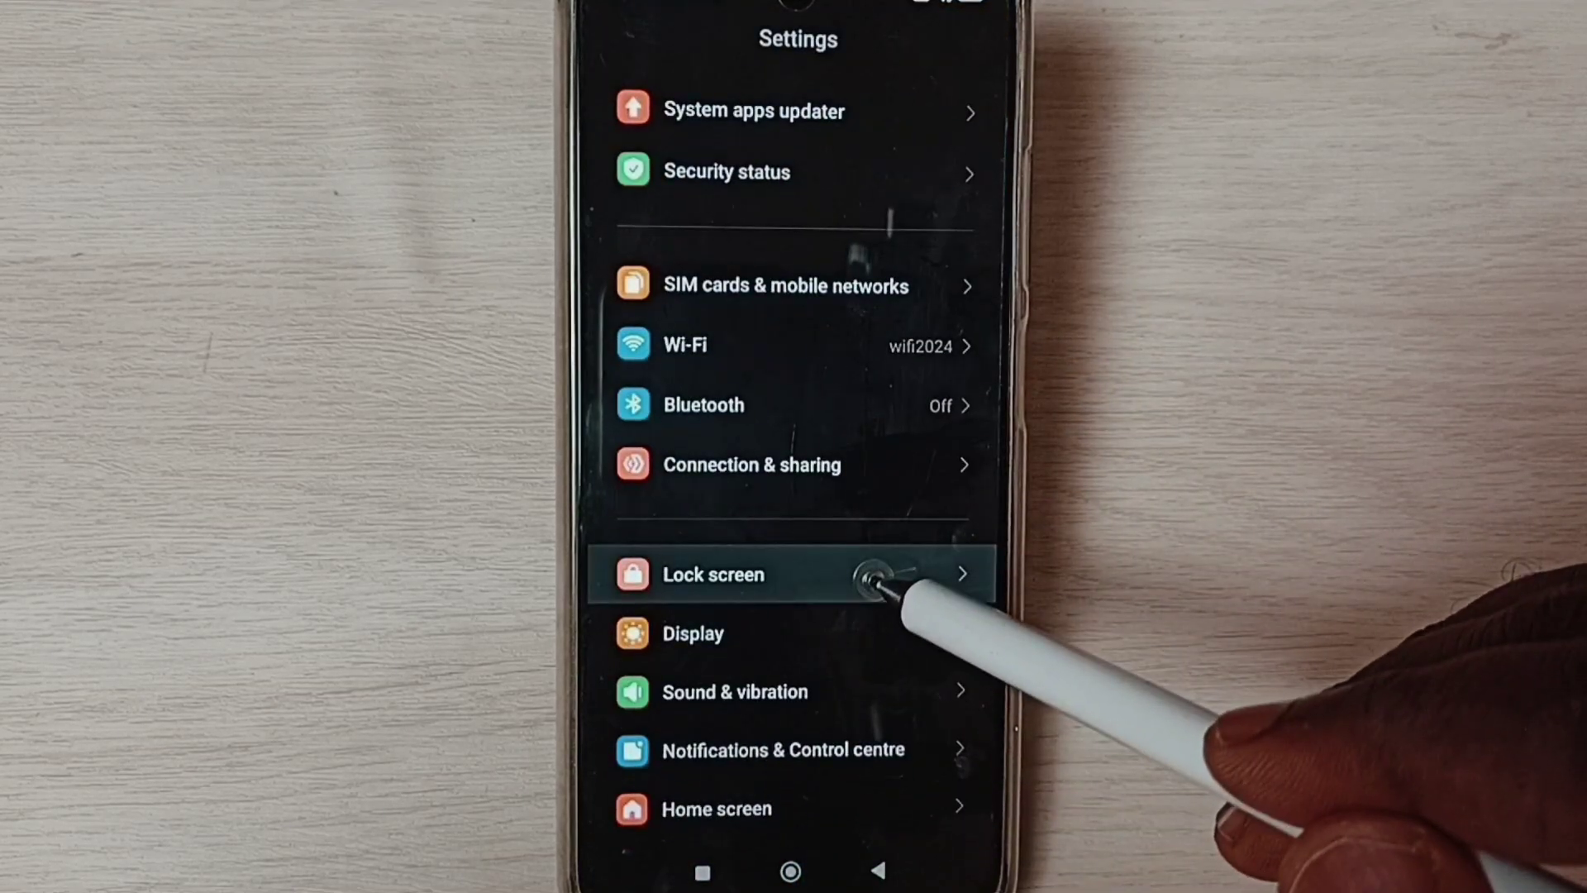
pyautogui.click(868, 573)
pyautogui.click(864, 609)
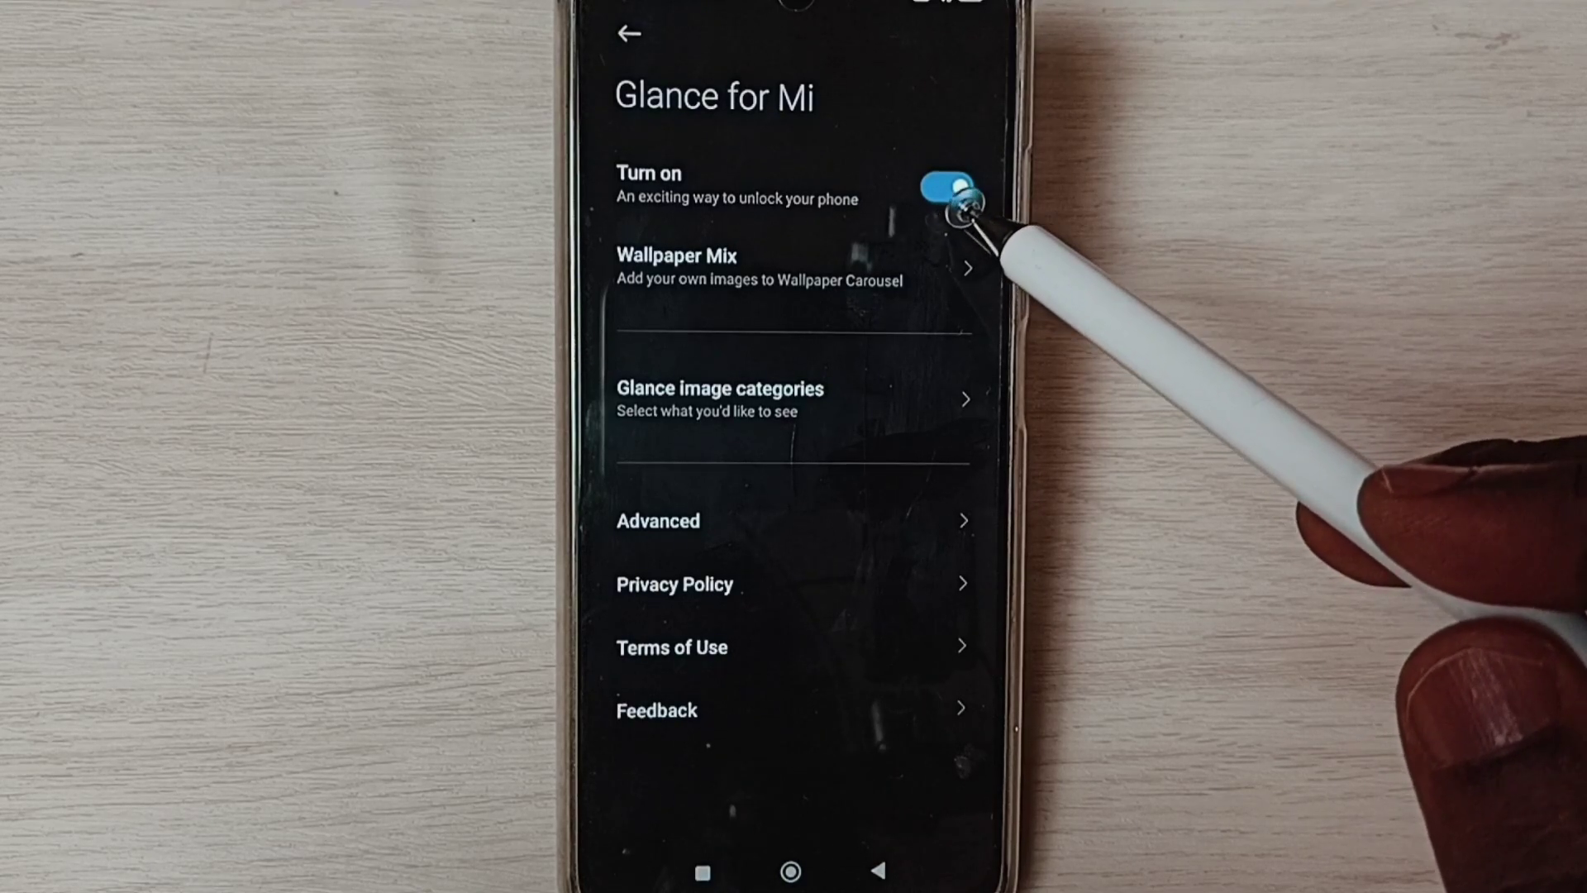
pyautogui.click(949, 189)
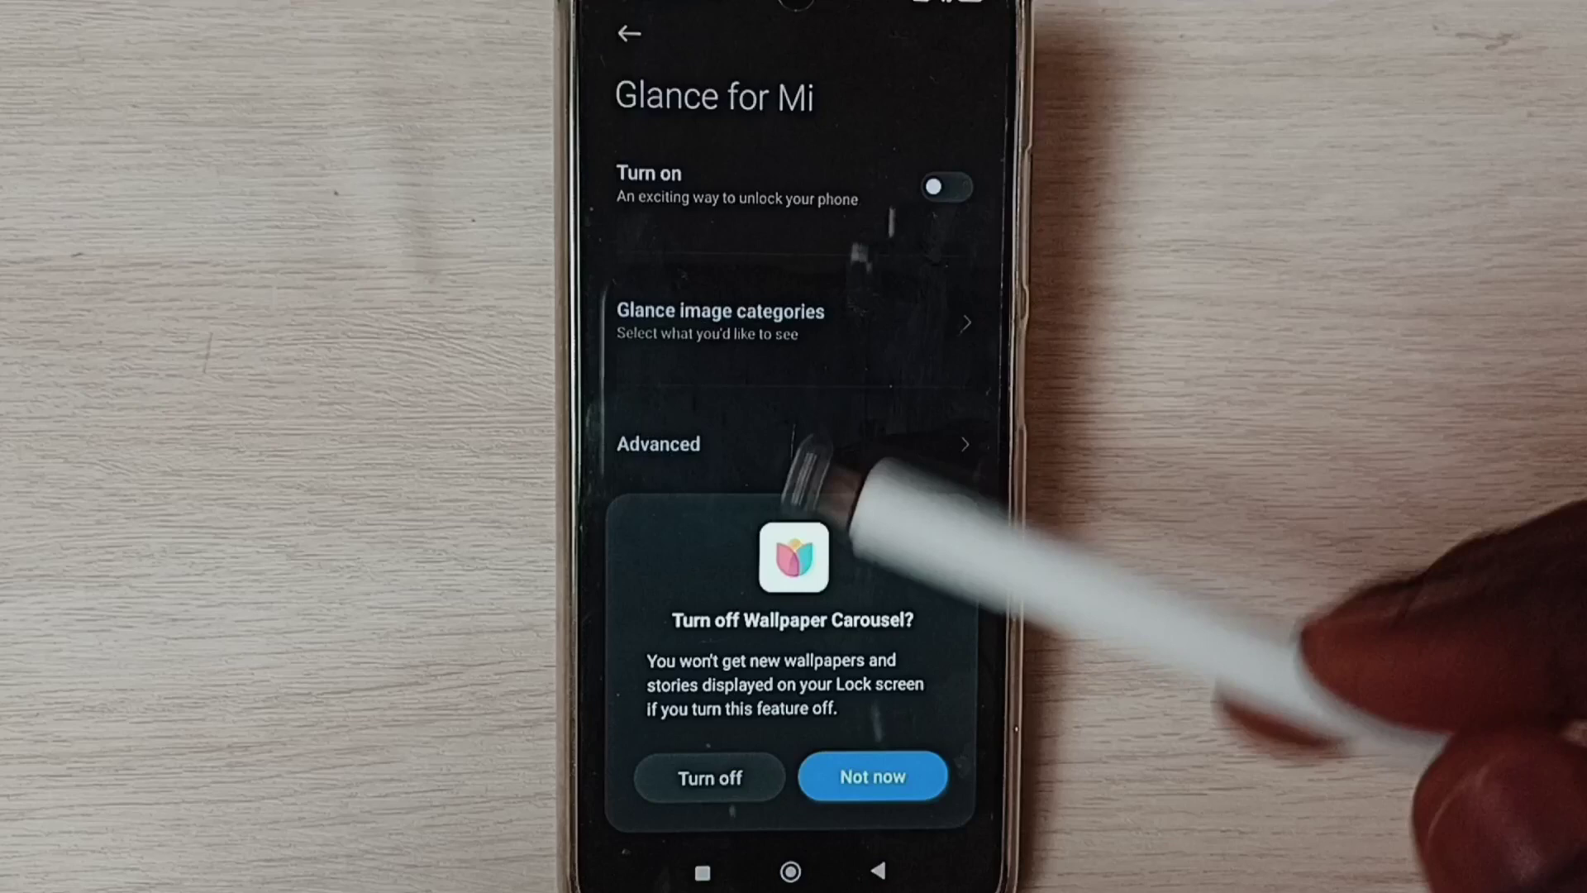
pyautogui.click(719, 778)
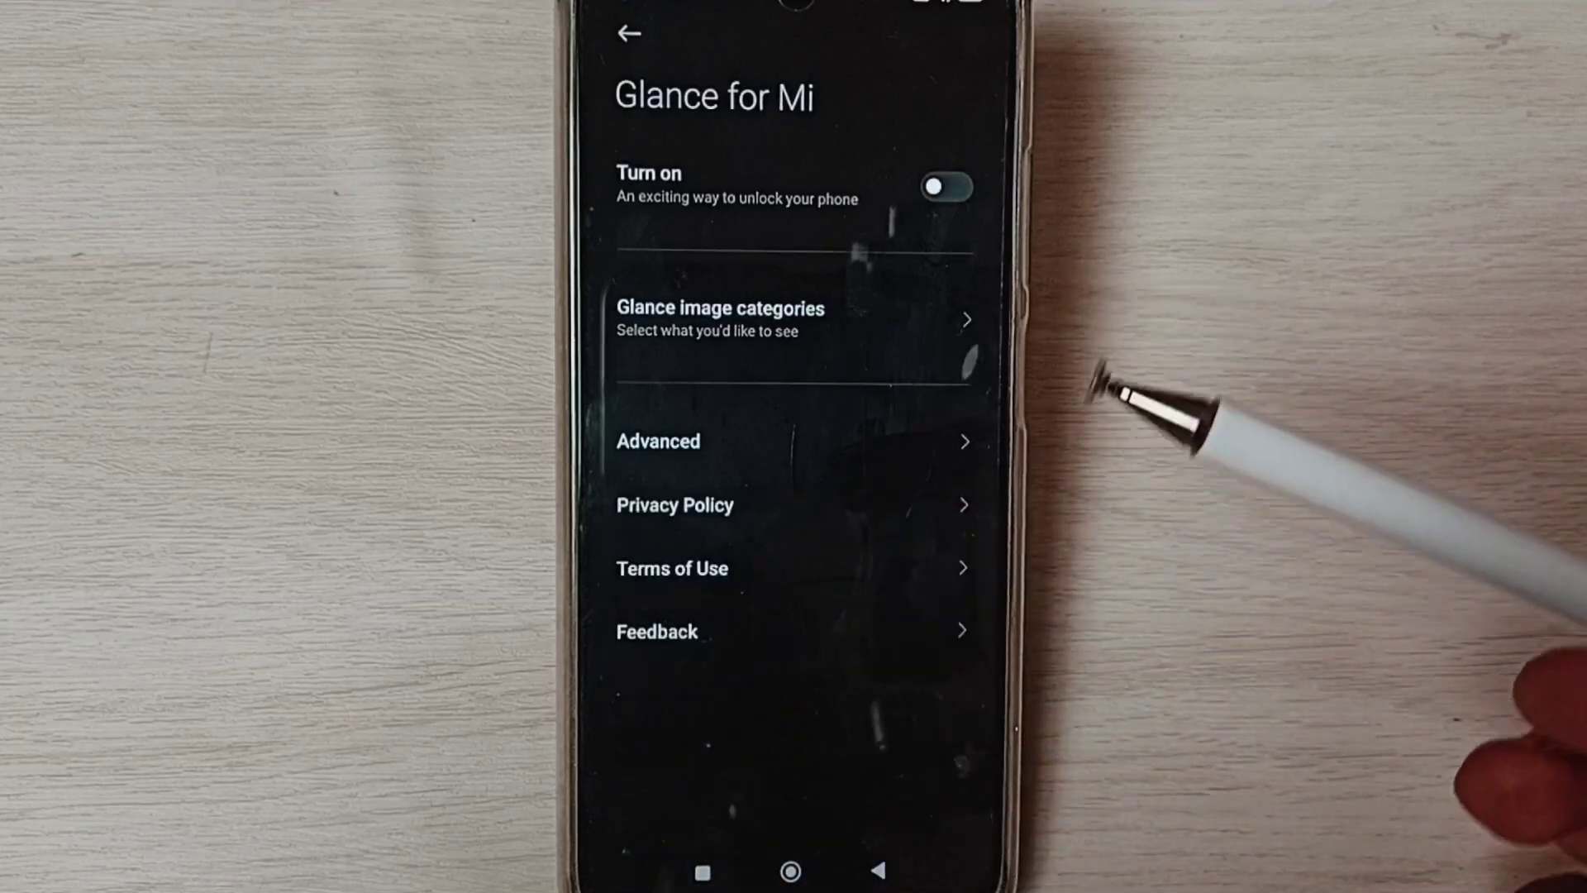
pyautogui.click(704, 872)
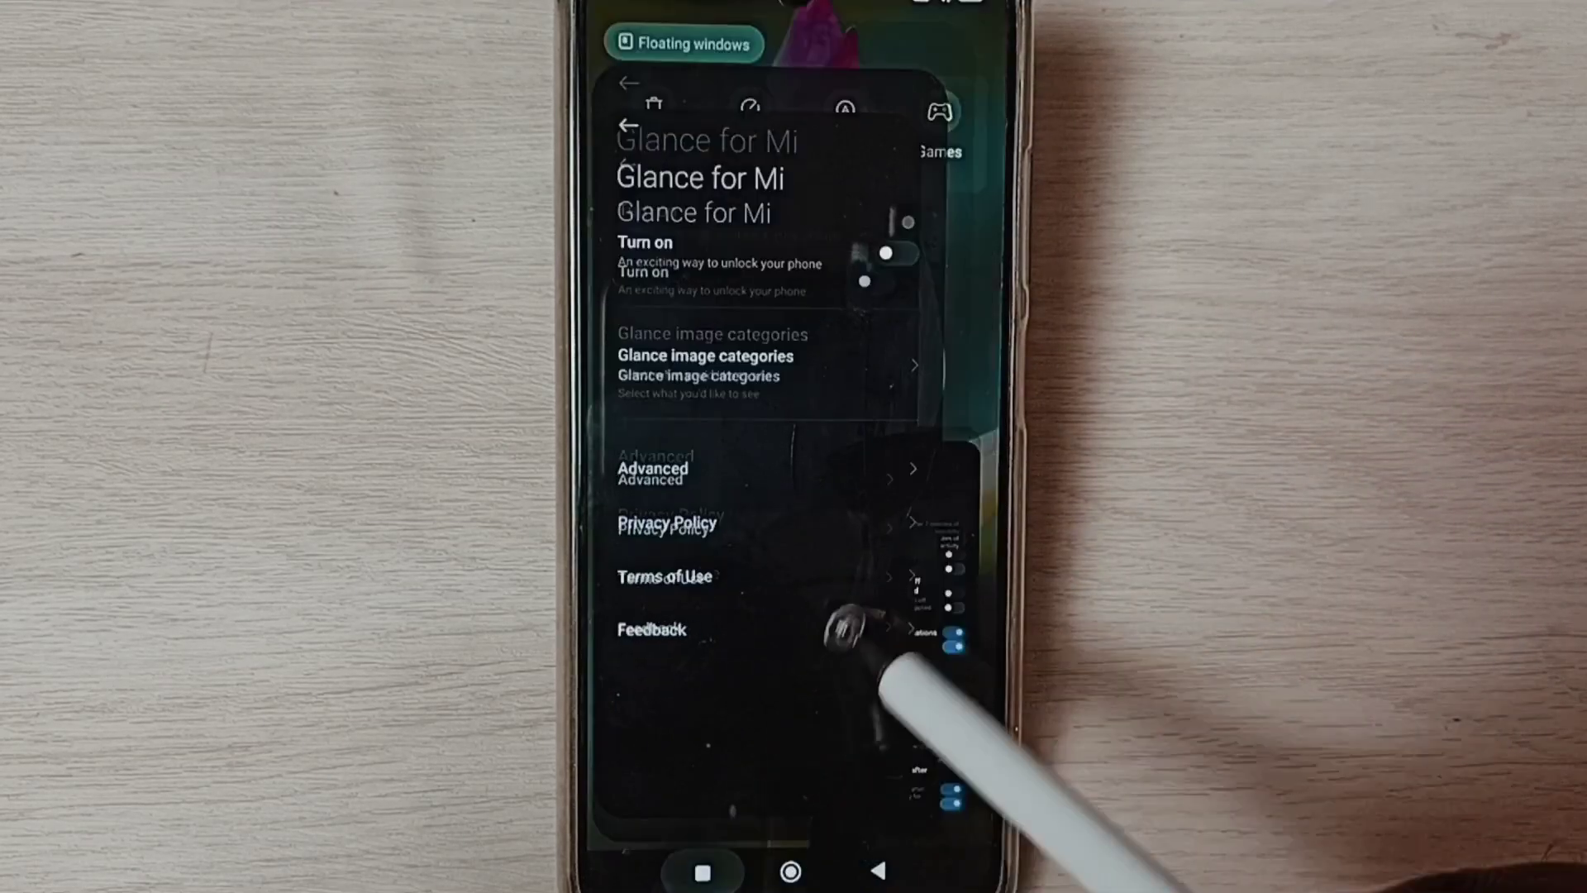
# Clear the recent app cards and reopen Settings to its Apps page
pyautogui.moveTo(695, 558); pyautogui.dragTo(694, 186)
pyautogui.moveTo(793, 558); pyautogui.dragTo(794, 186)
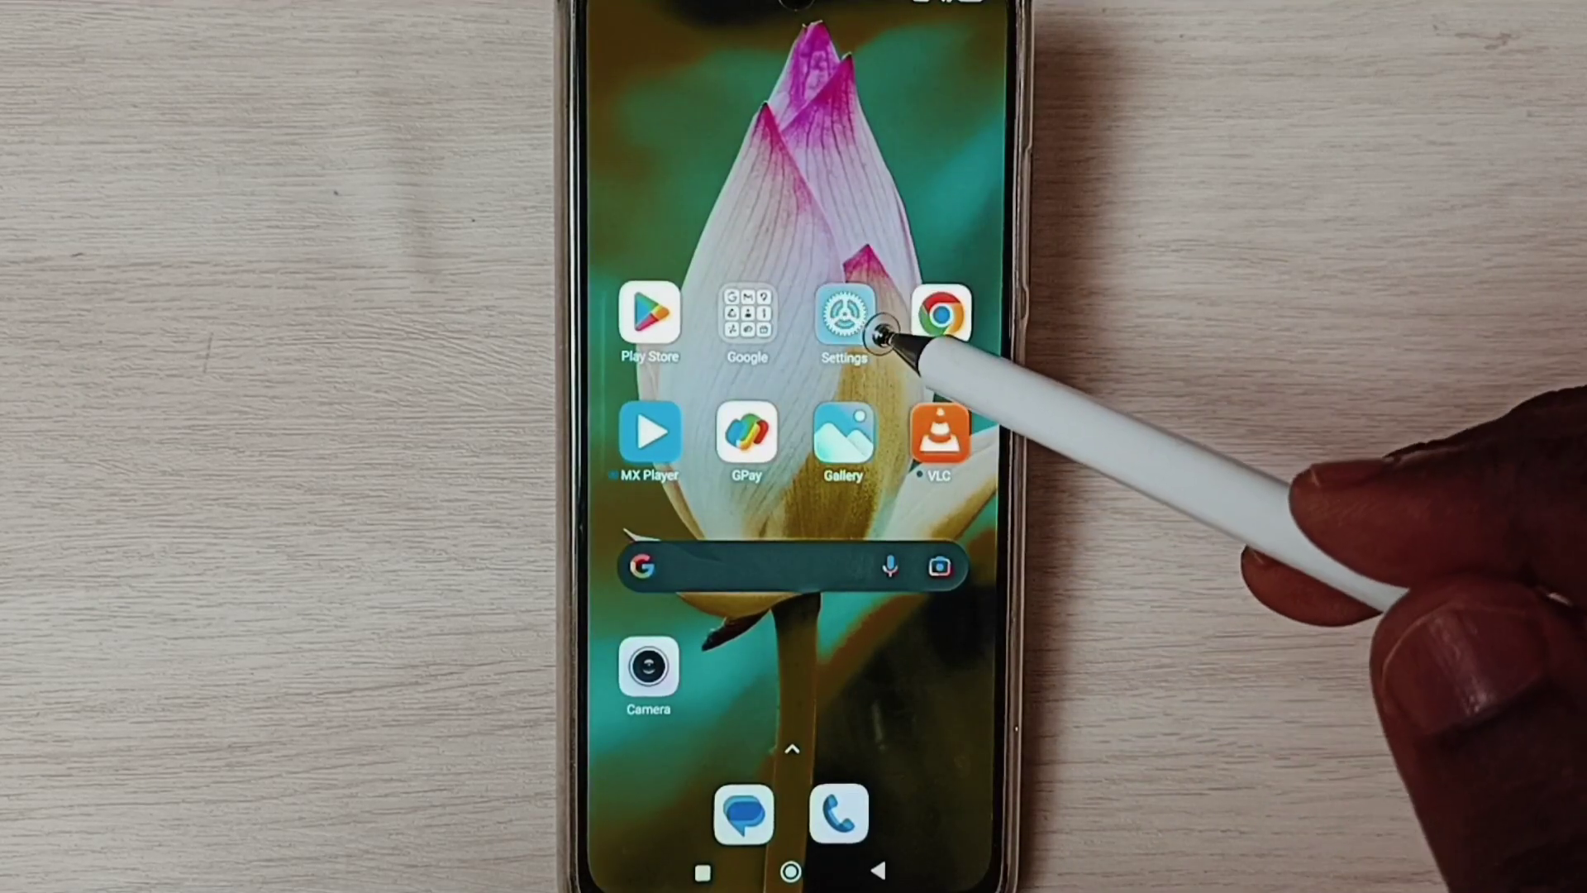
pyautogui.click(844, 315)
pyautogui.scroll(-5, 812, 645)
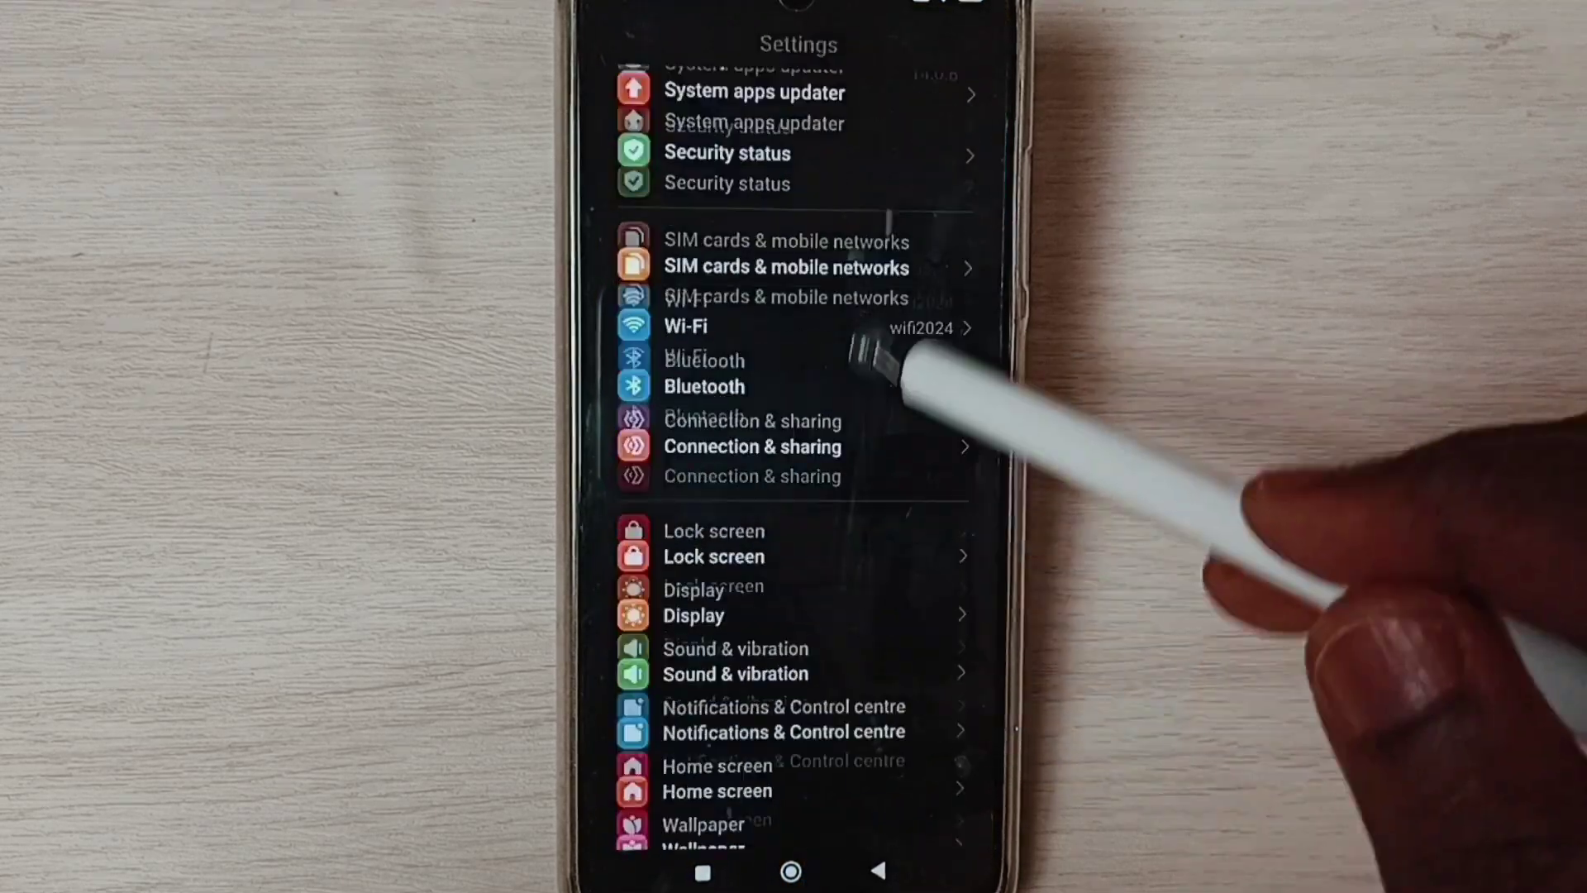
pyautogui.scroll(-5, 843, 496)
pyautogui.scroll(-3, 866, 620)
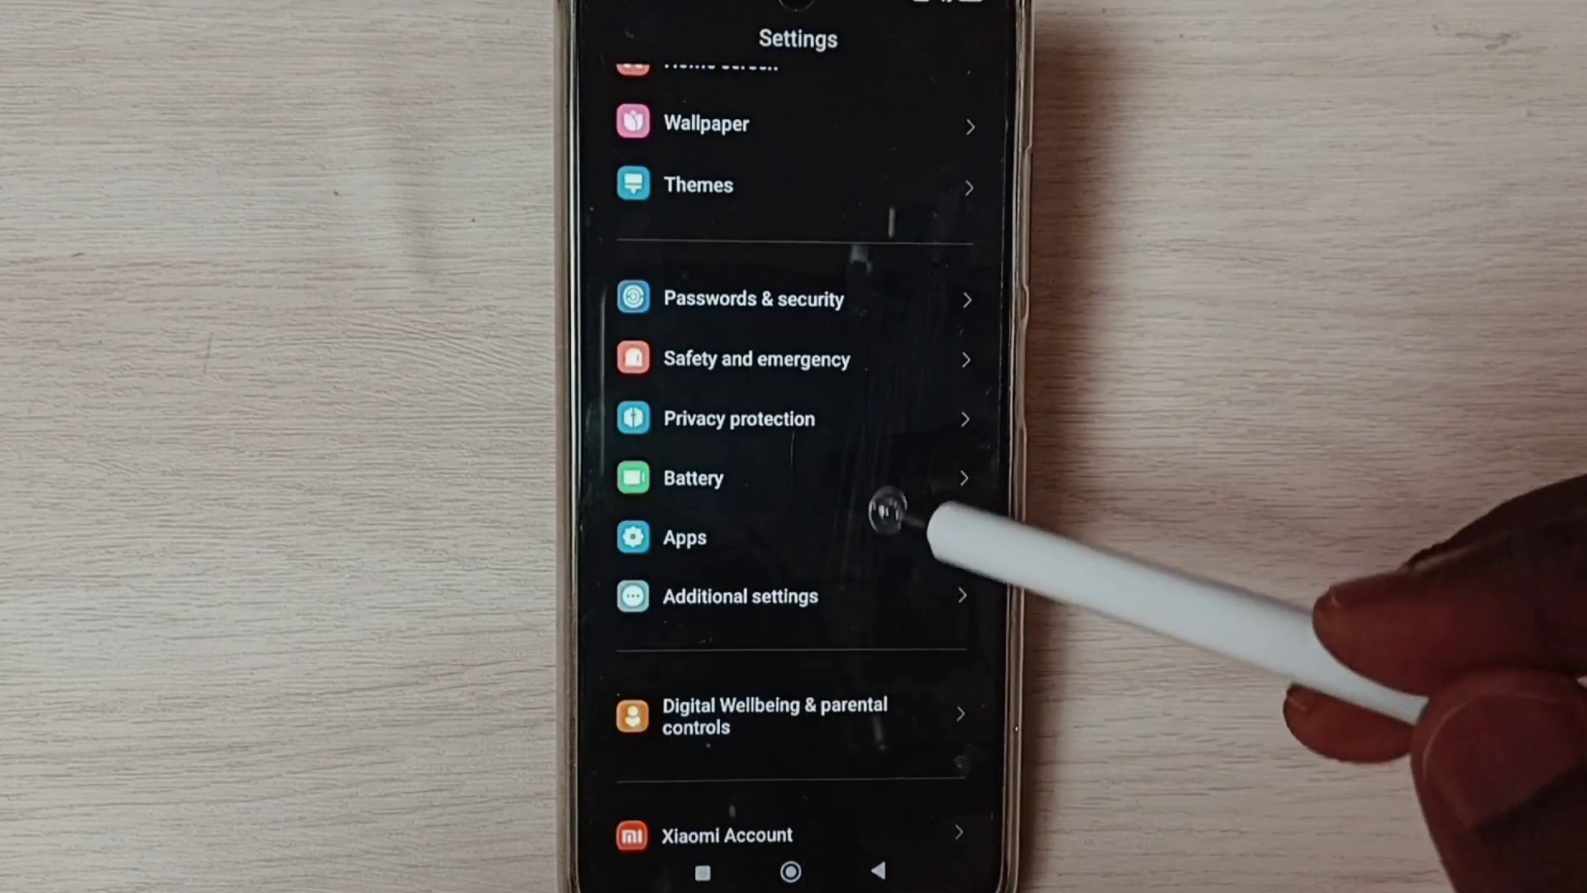
pyautogui.click(904, 542)
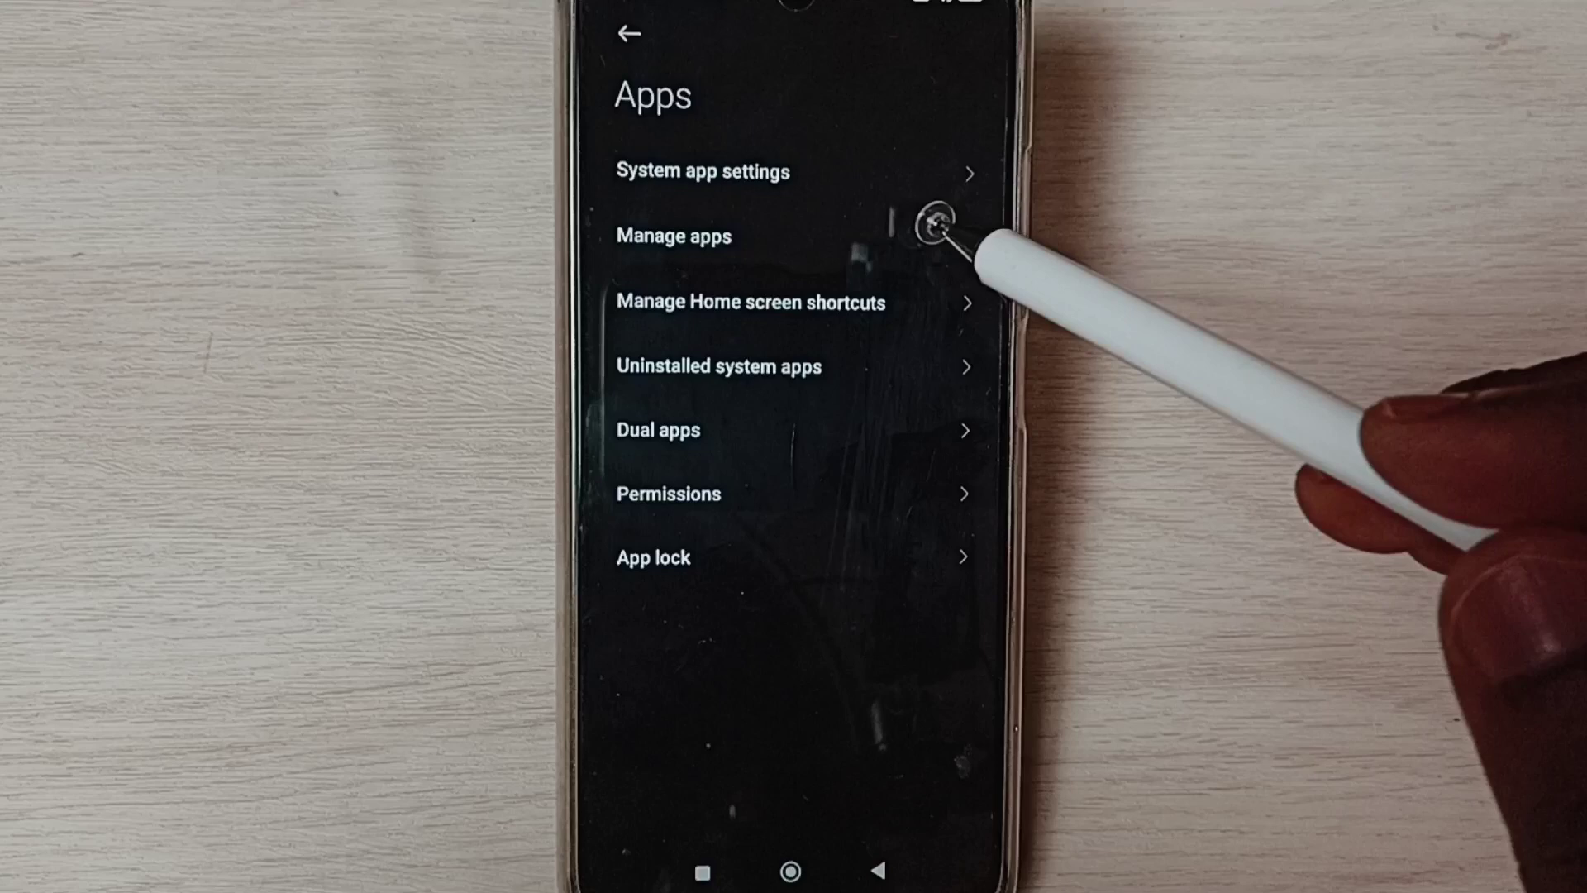
# Open Manage apps and set its list to show all apps, including system apps
pyautogui.click(937, 238)
pyautogui.click(993, 31)
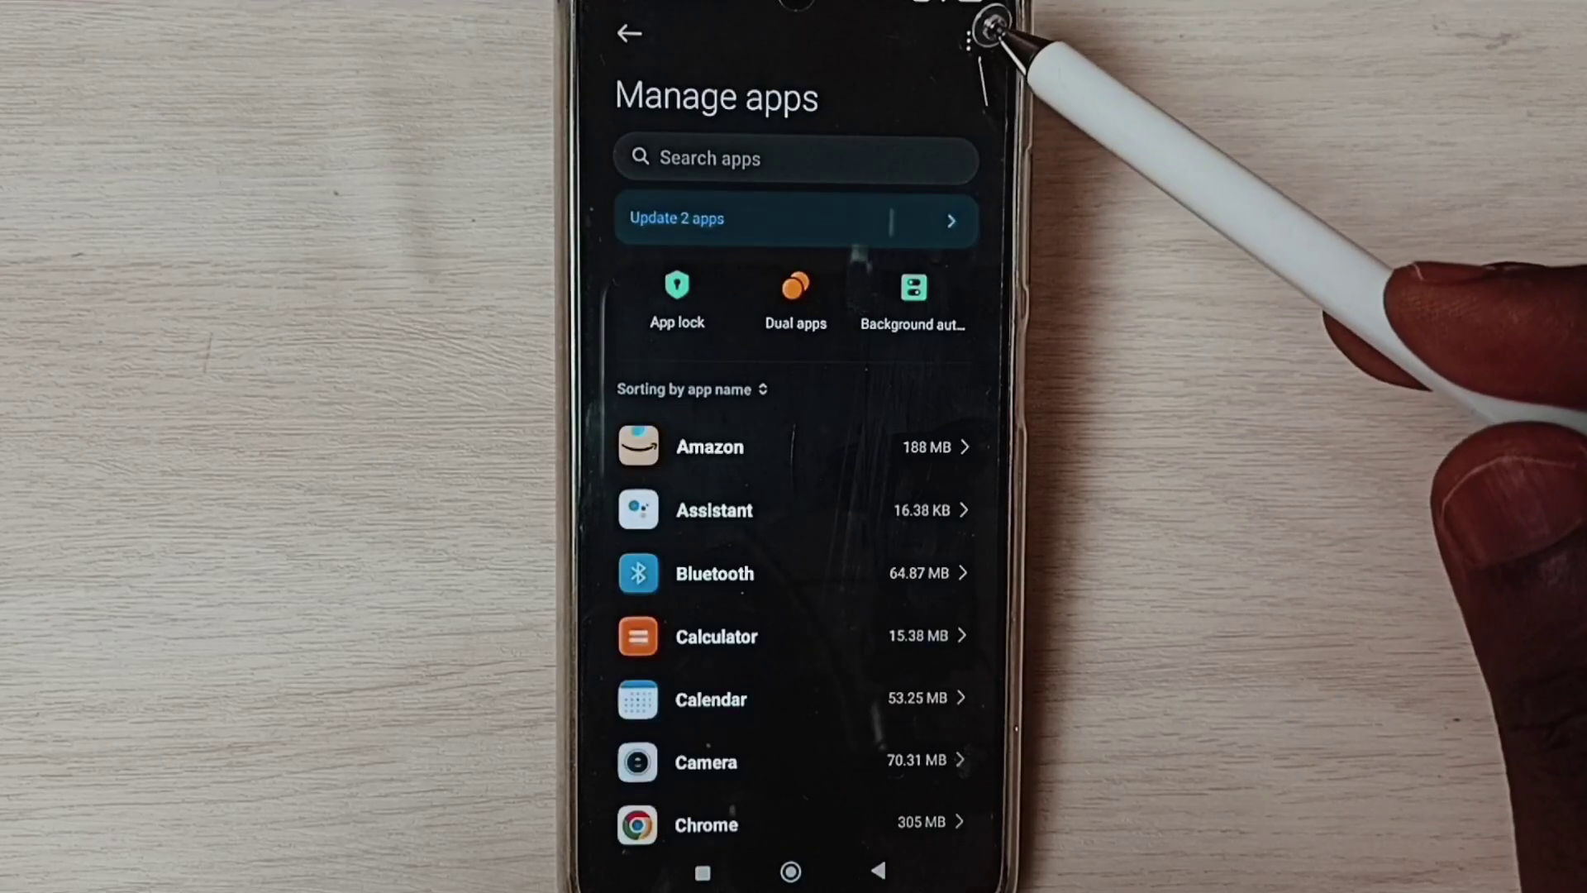
pyautogui.click(969, 40)
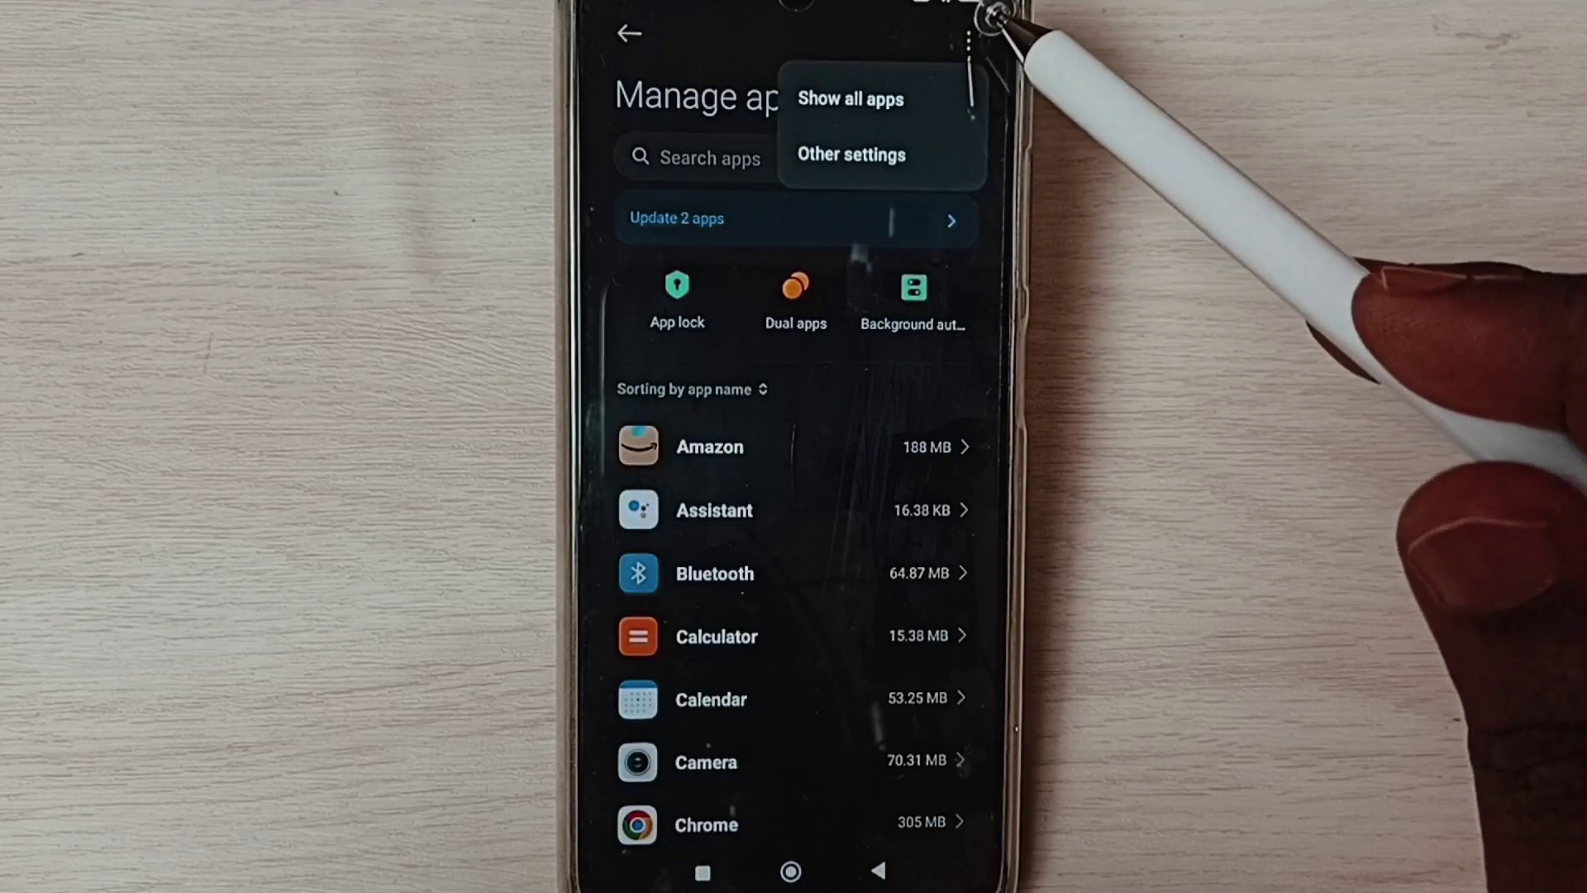
pyautogui.click(932, 96)
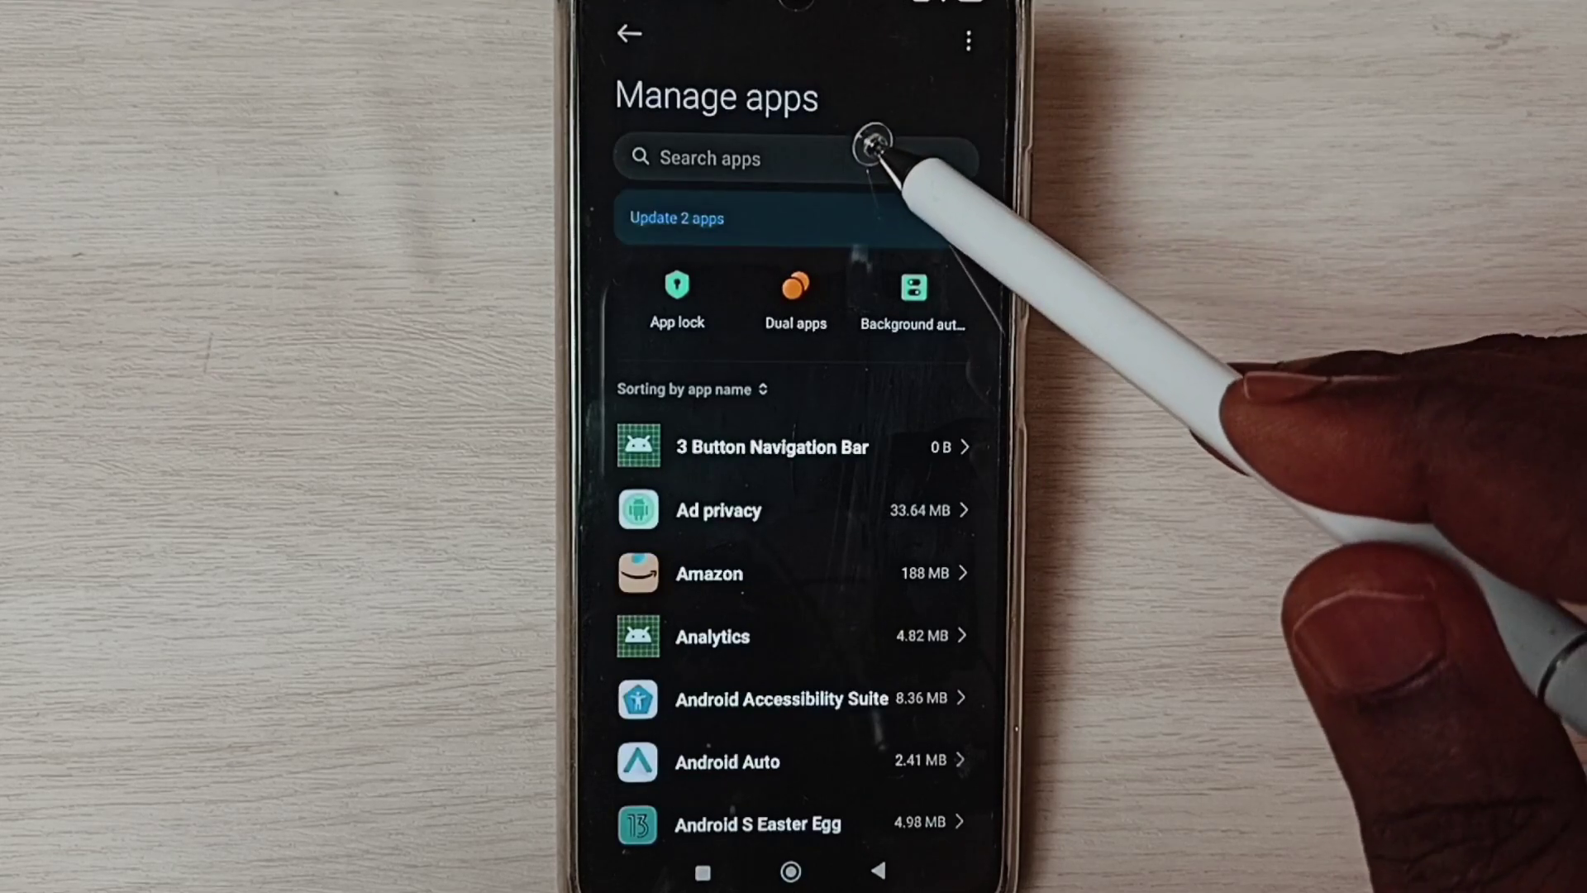
# Search installed apps for 'wallp' and hide the keyboard to view the ten matches
pyautogui.click(860, 159)
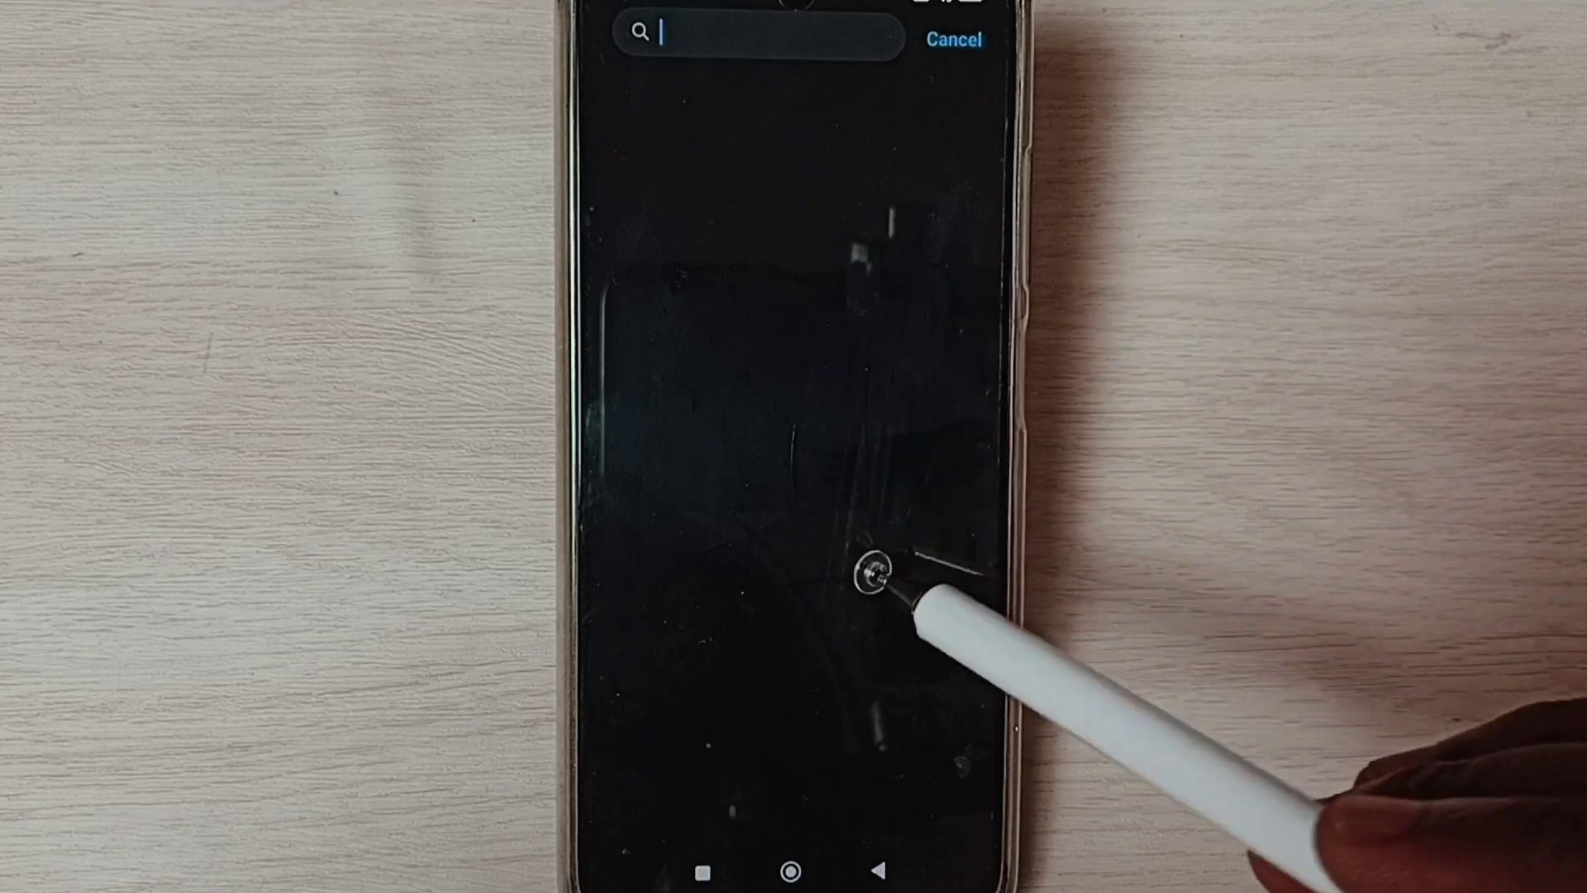
pyautogui.write('wa')
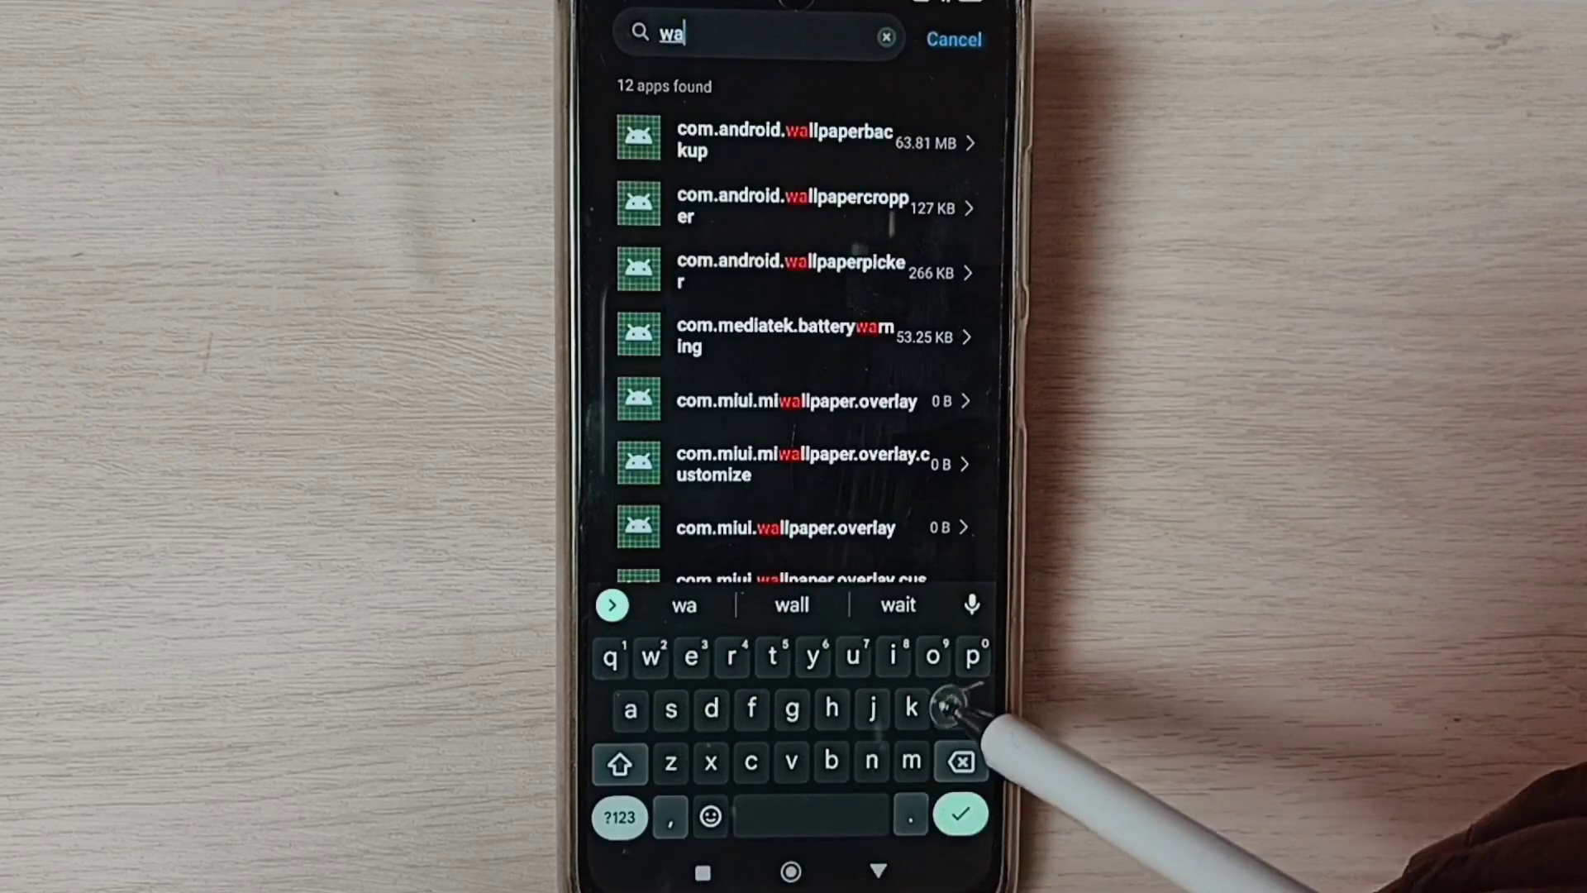
pyautogui.write('llp')
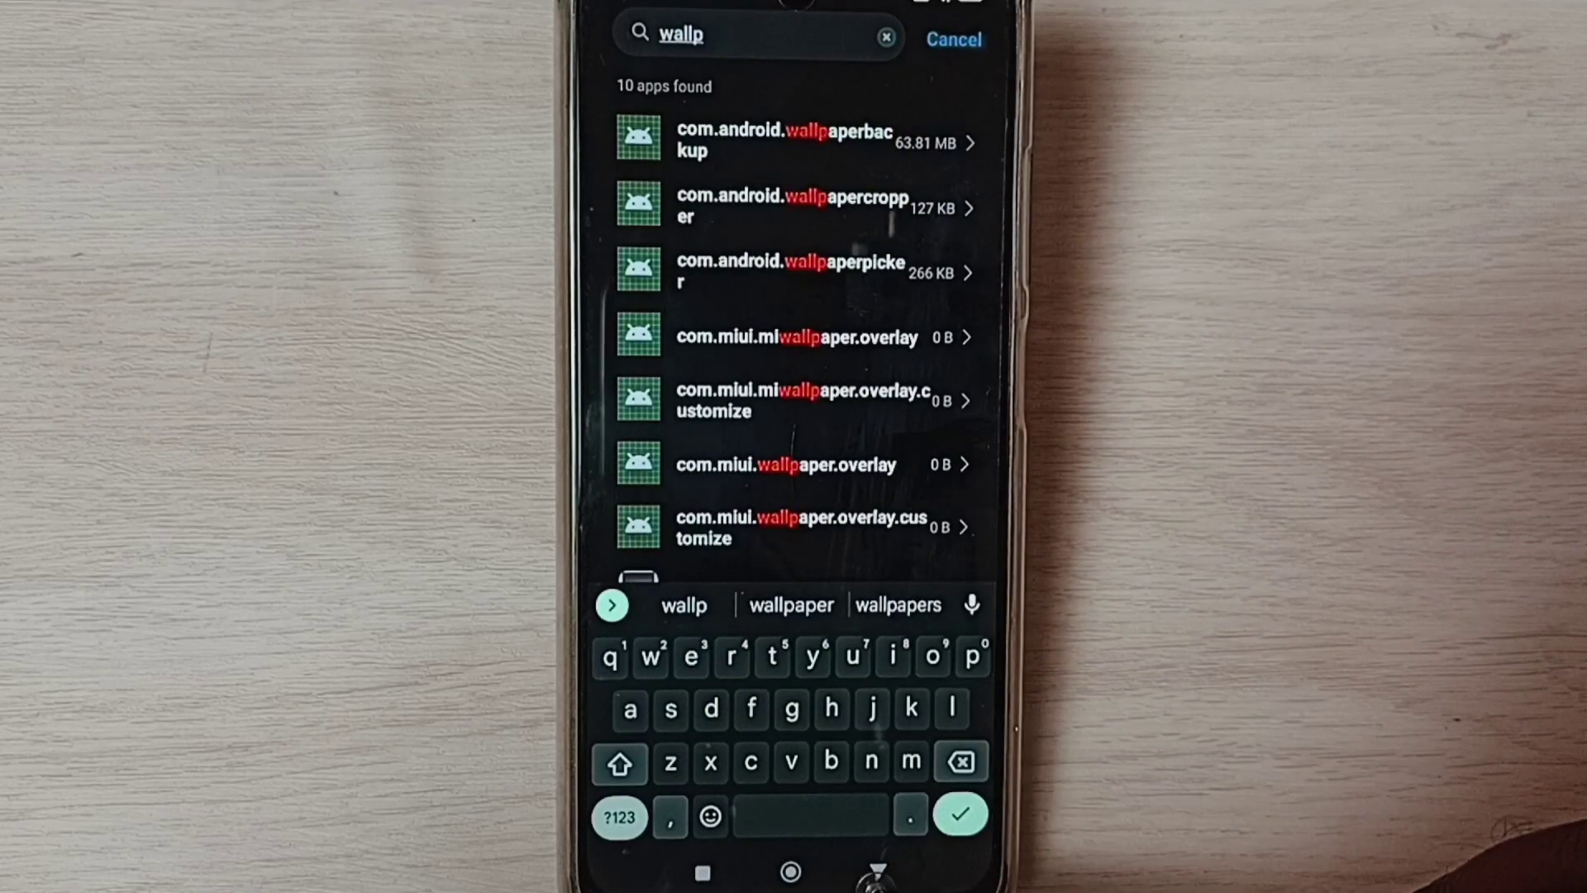
pyautogui.click(878, 871)
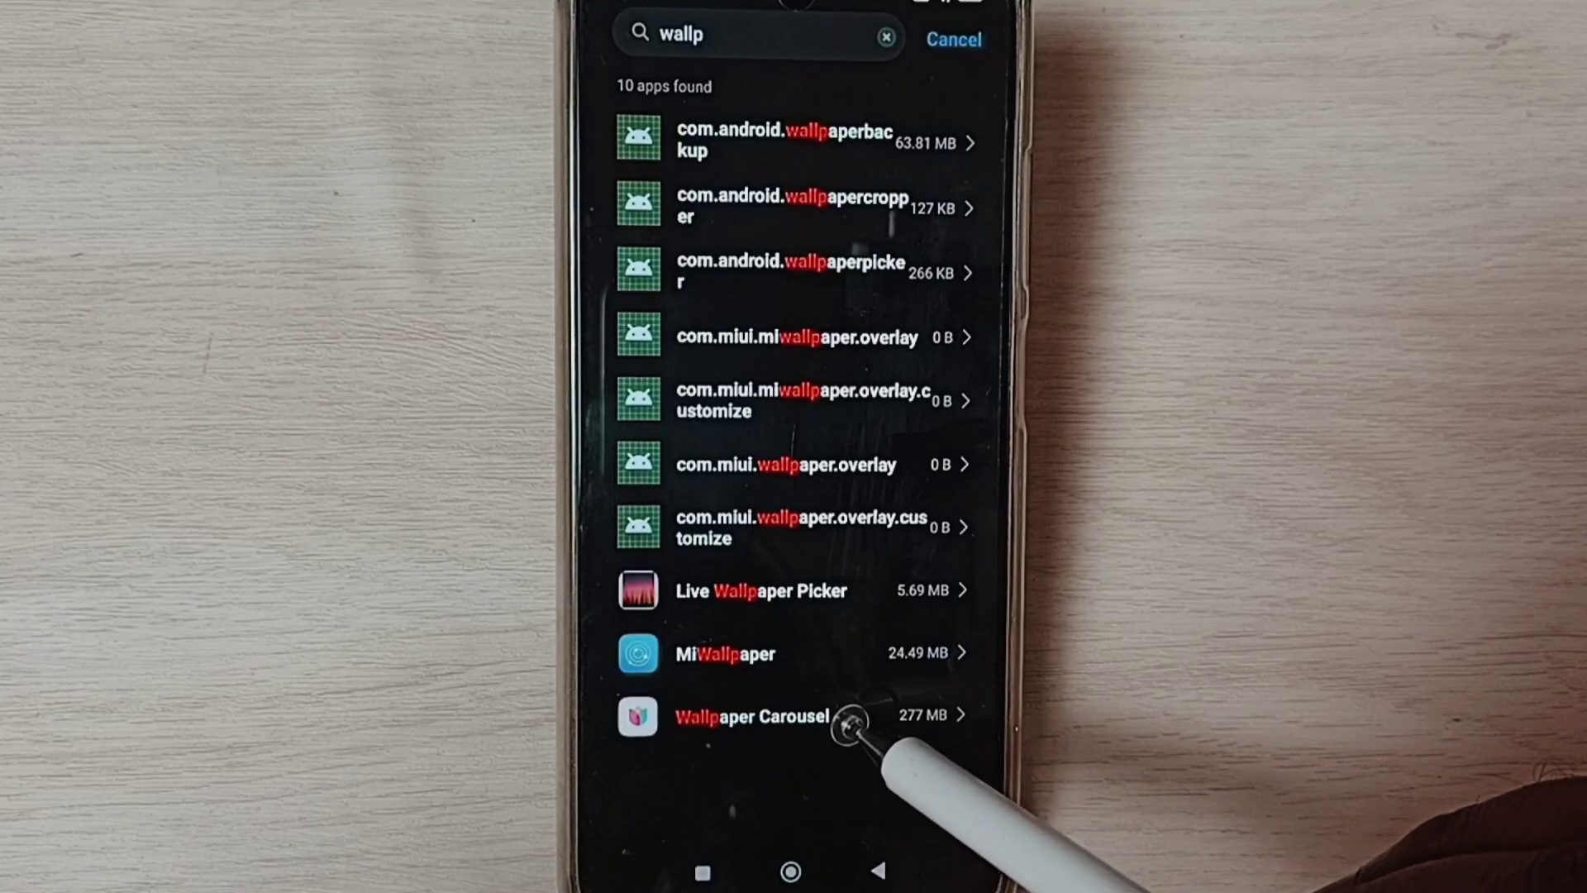
# Open Wallpaper Carousel's App info and confirm uninstalling it
pyautogui.click(872, 720)
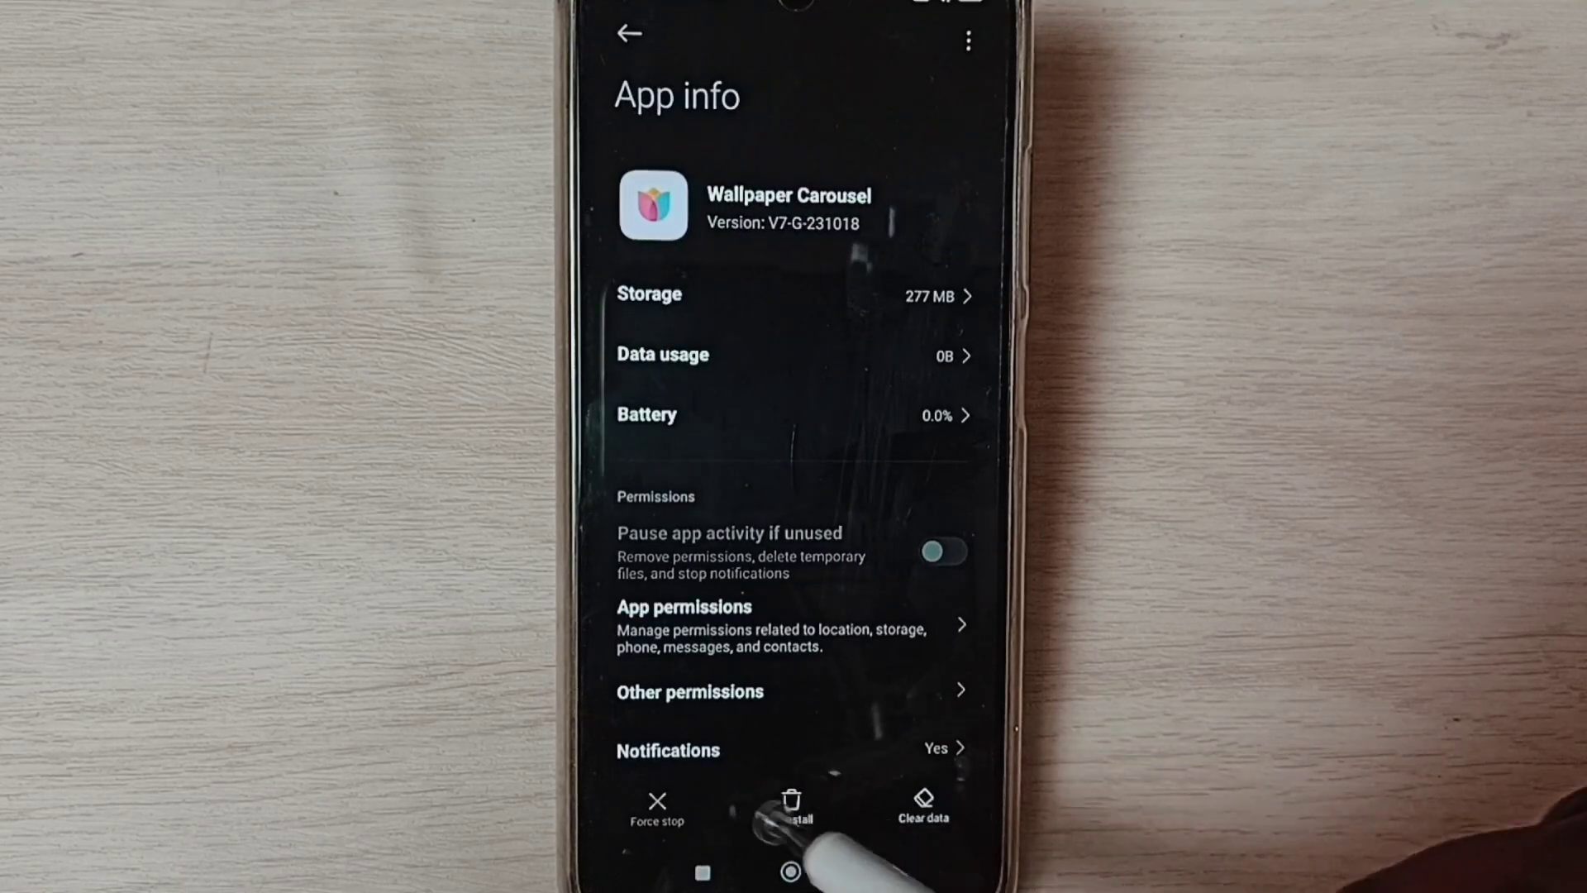
pyautogui.click(795, 807)
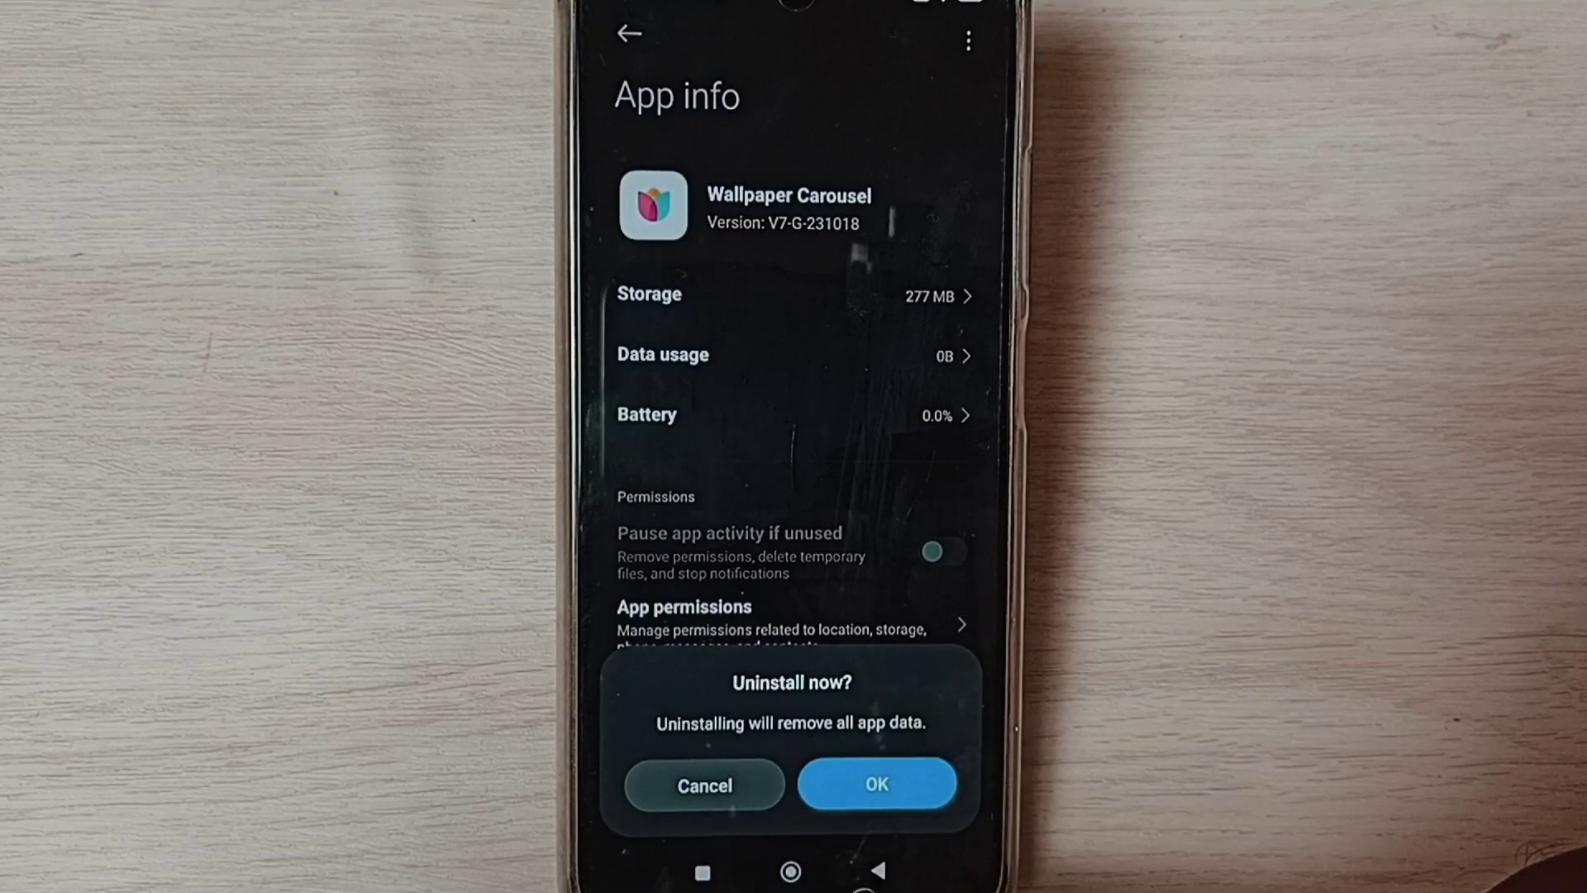
pyautogui.click(883, 874)
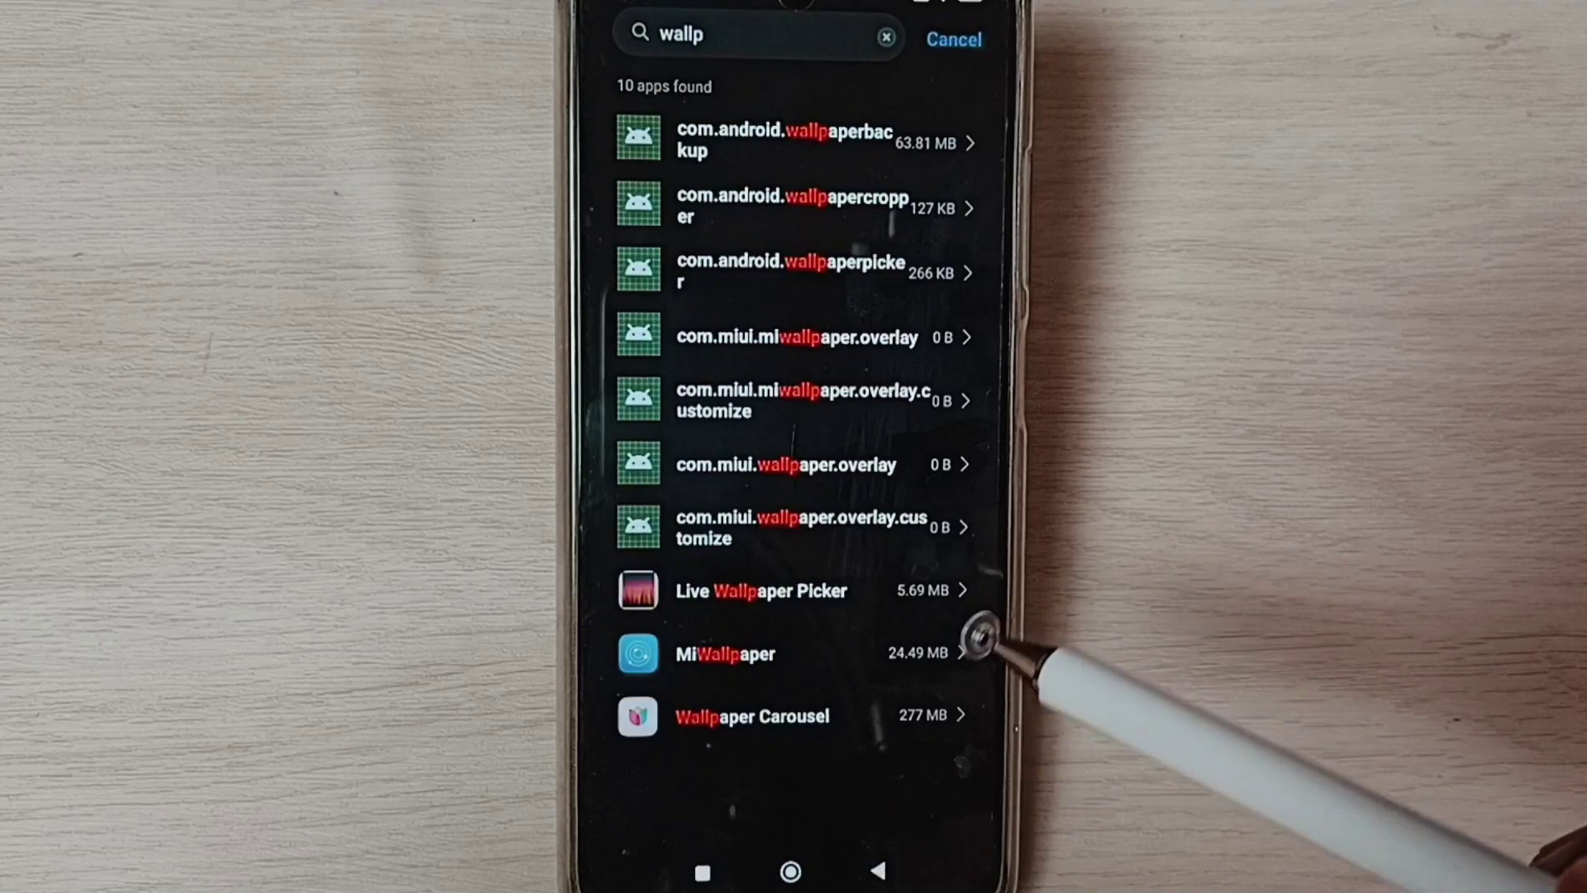